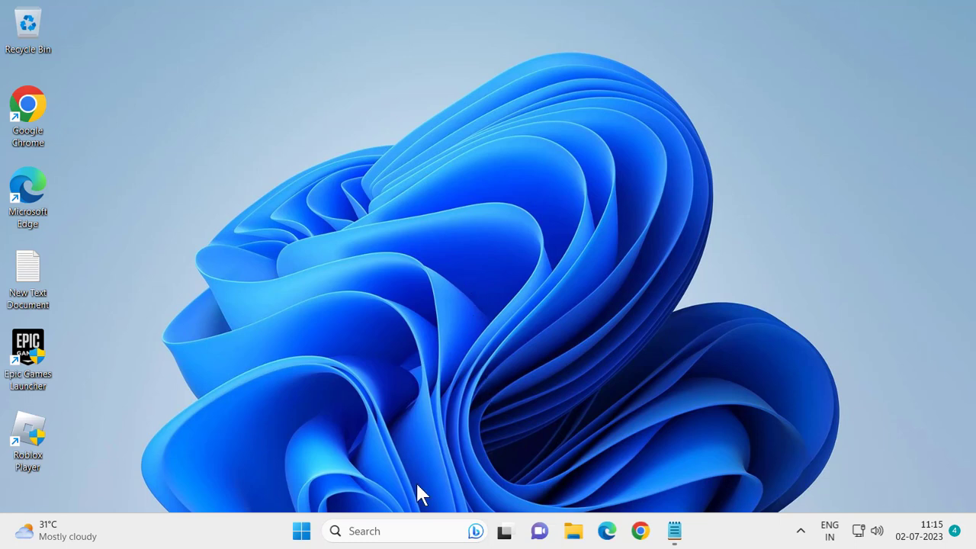
Step: Search Windows for cmd and open Command Prompt as administrator, allowing it to make changes
left_click(385, 526)
type("c")
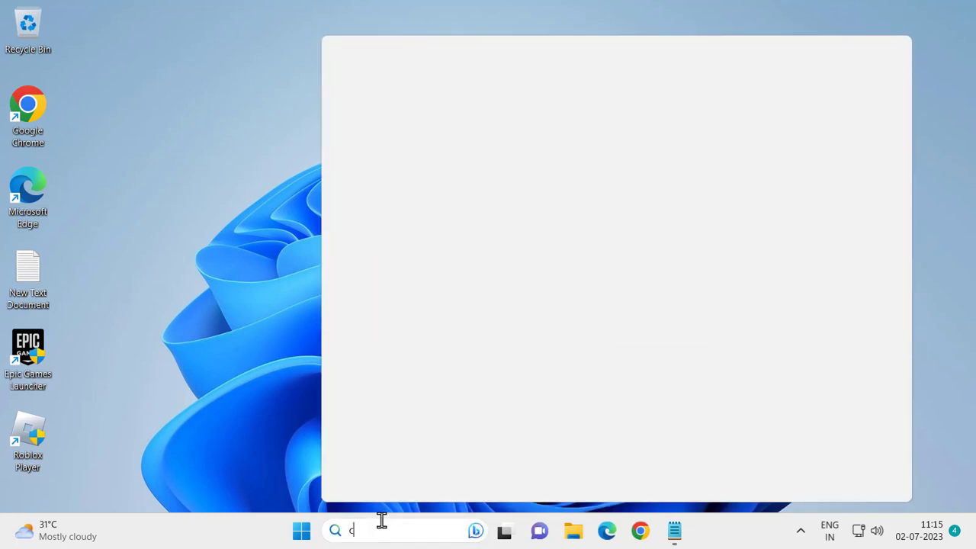
type("md")
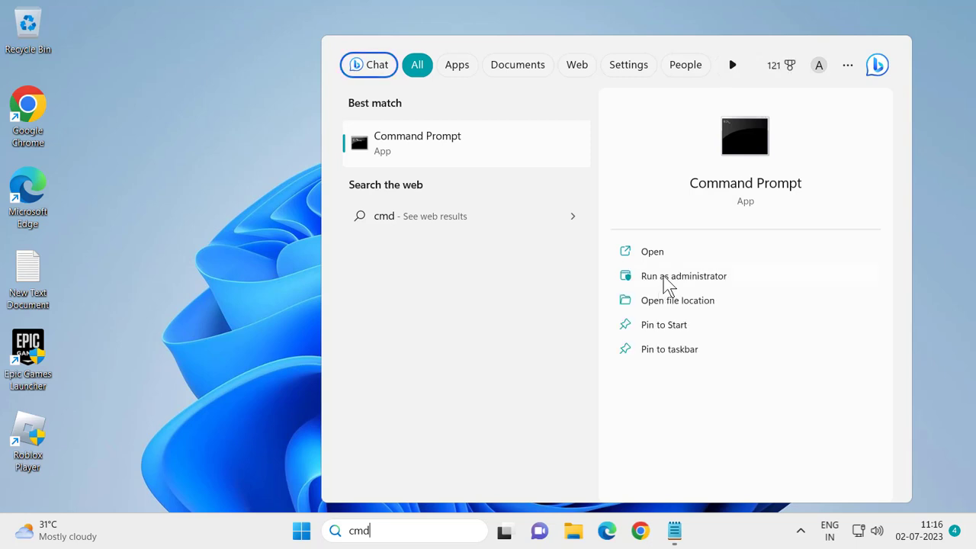
left_click(664, 279)
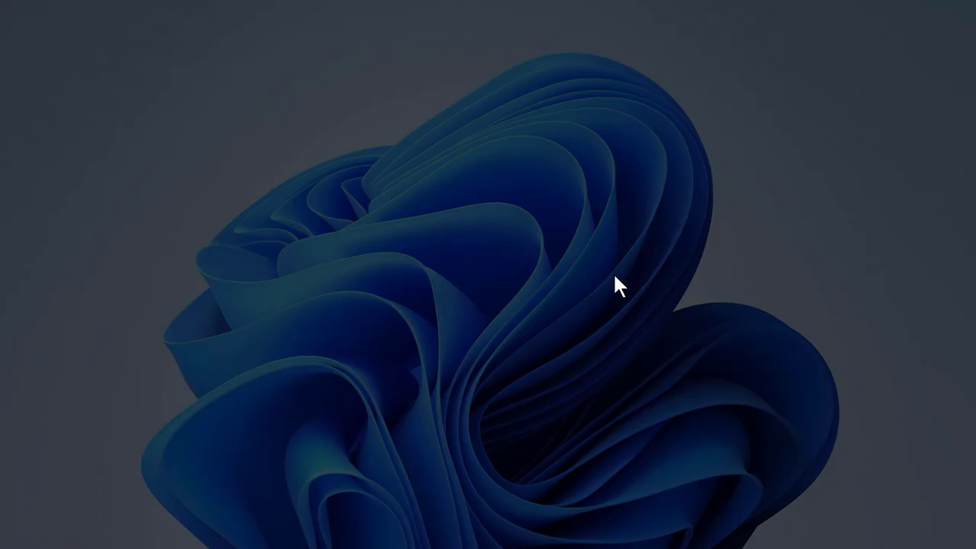
left_click(460, 395)
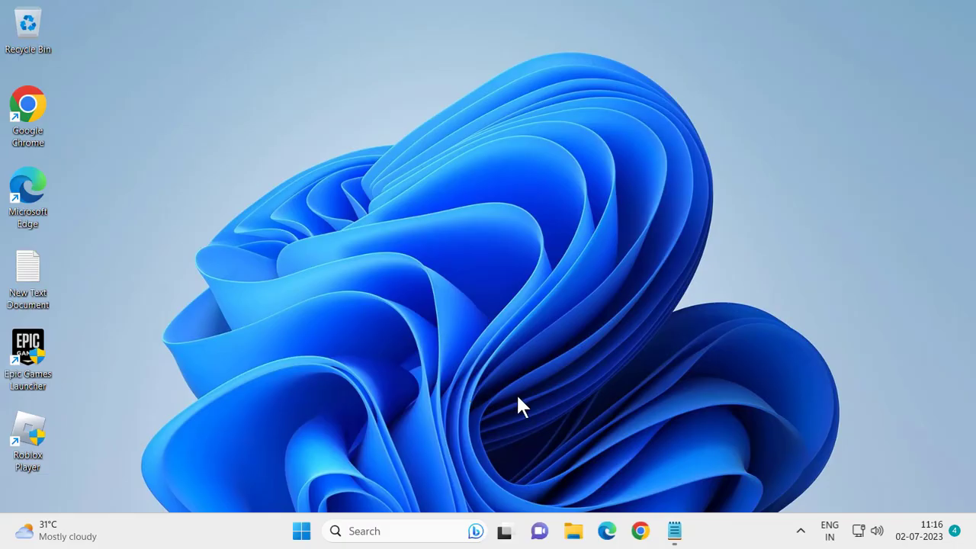
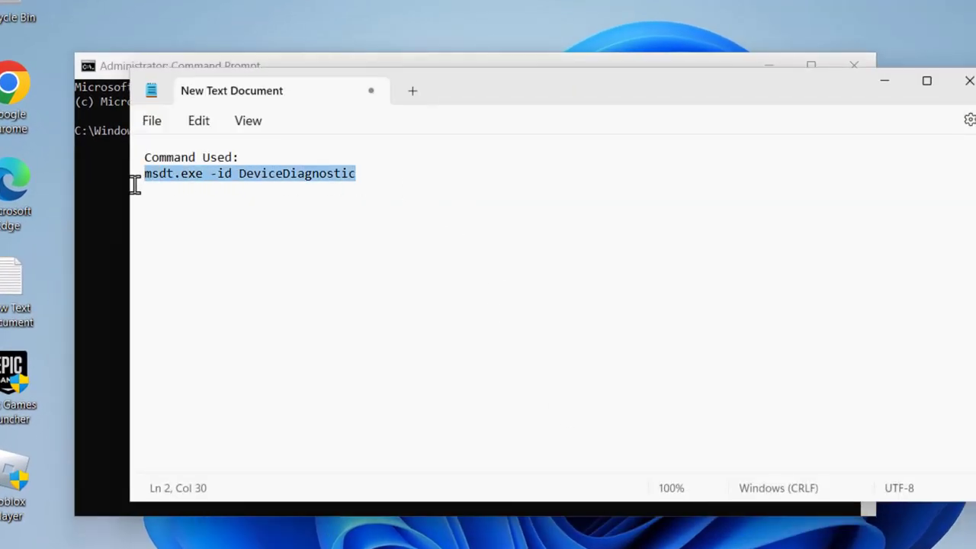
Step: Copy the command msdt.exe -id DeviceDiagnostic from the text document and run it in Command Prompt, closing the prompt window
right_click(199, 181)
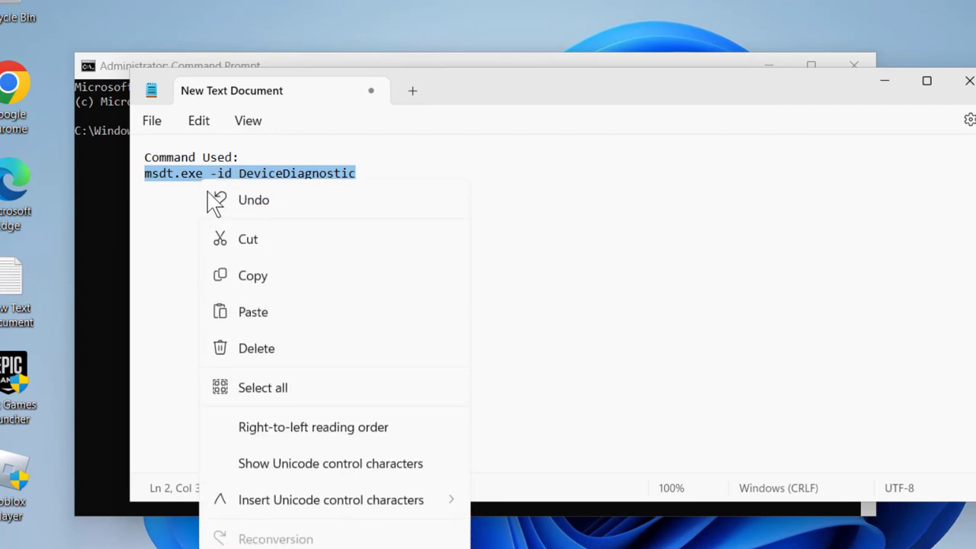
left_click(252, 276)
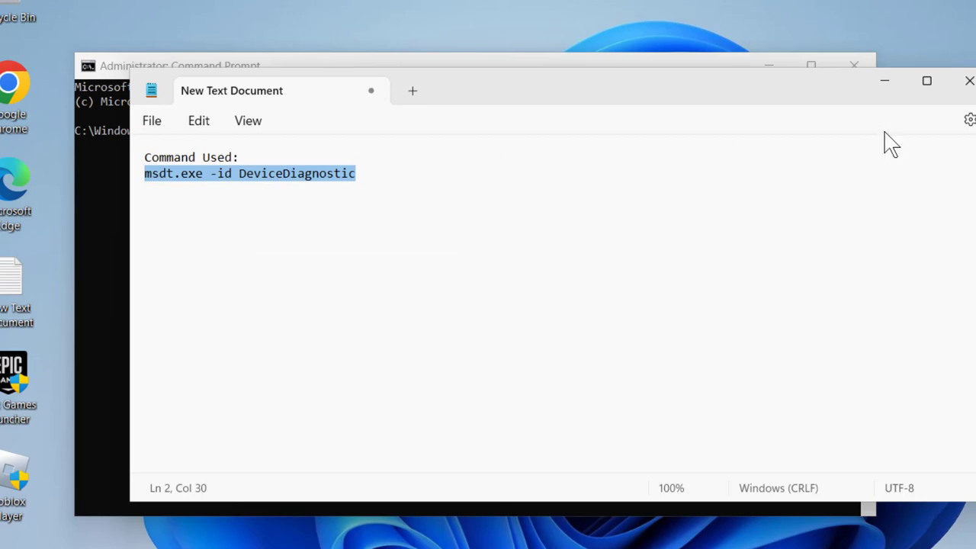
left_click(884, 81)
right_click(453, 71)
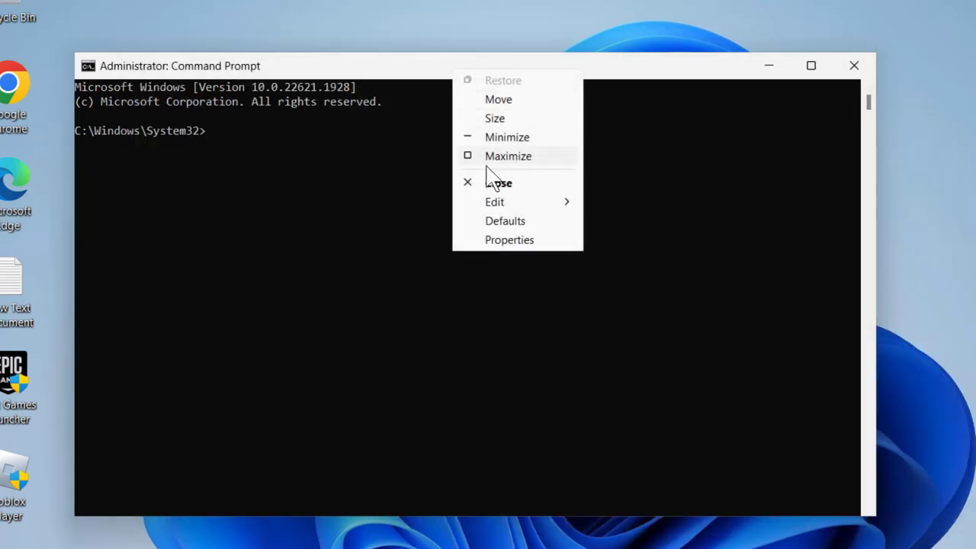
mouse_move(496, 201)
left_click(638, 241)
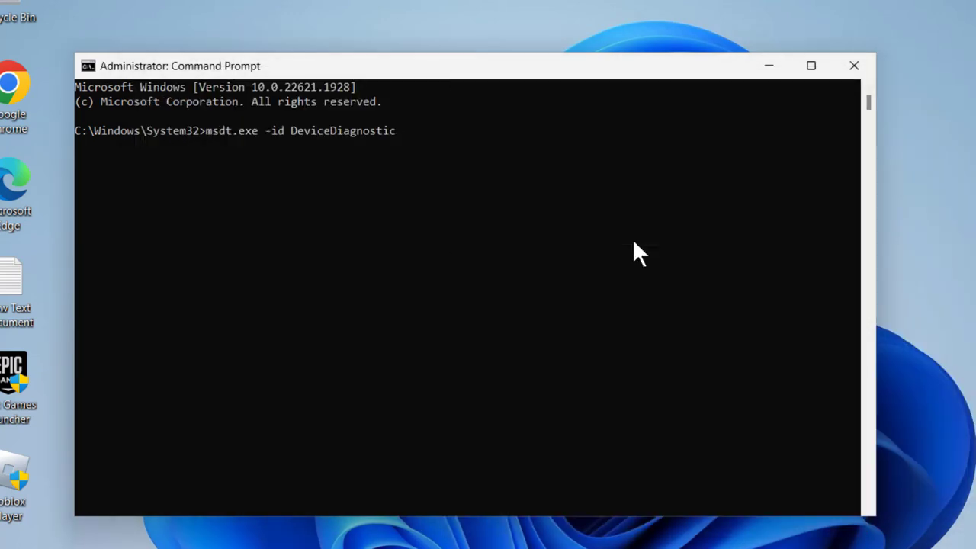
key("Return")
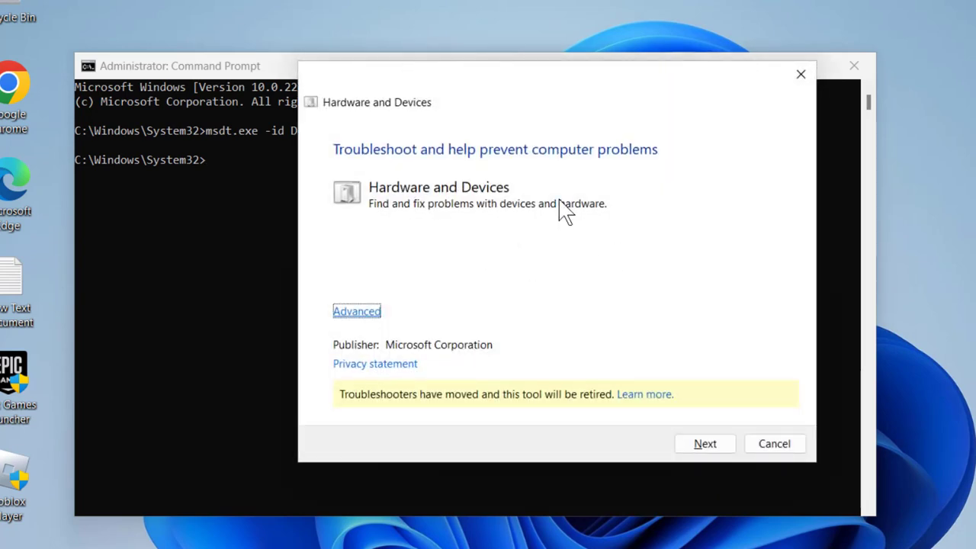
left_click(858, 70)
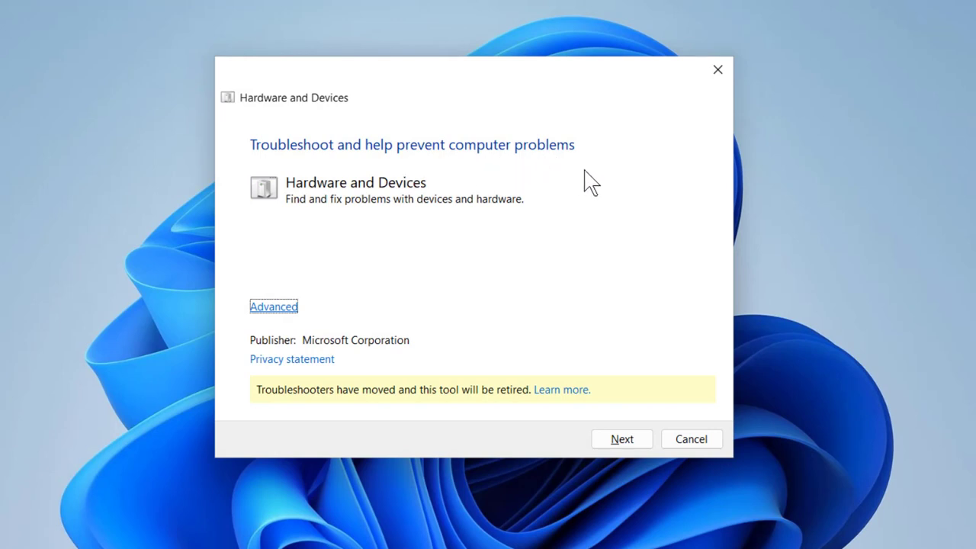
Step: Run the Hardware and Devices troubleshooter with Apply repairs automatically enabled, and apply the fix for pending drivers and updates
key("Return")
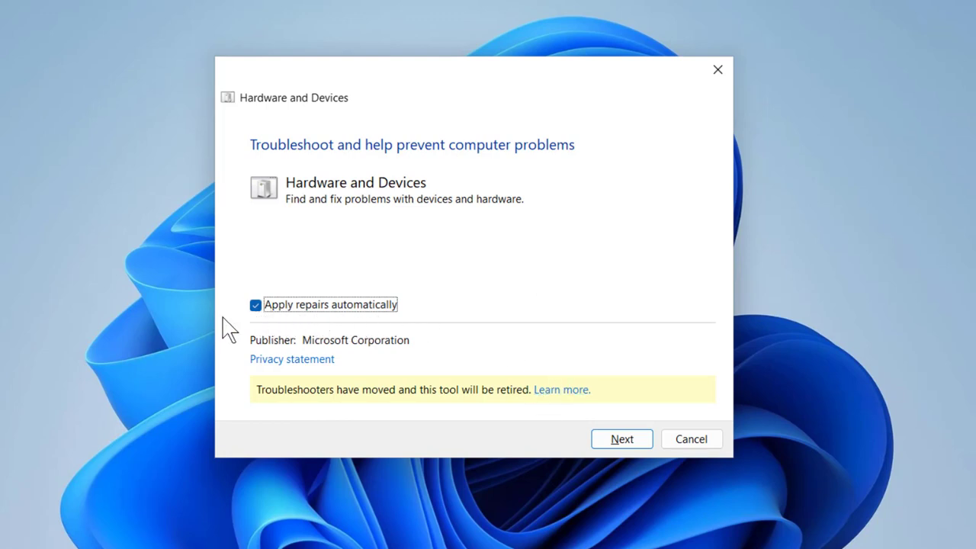
left_click(623, 439)
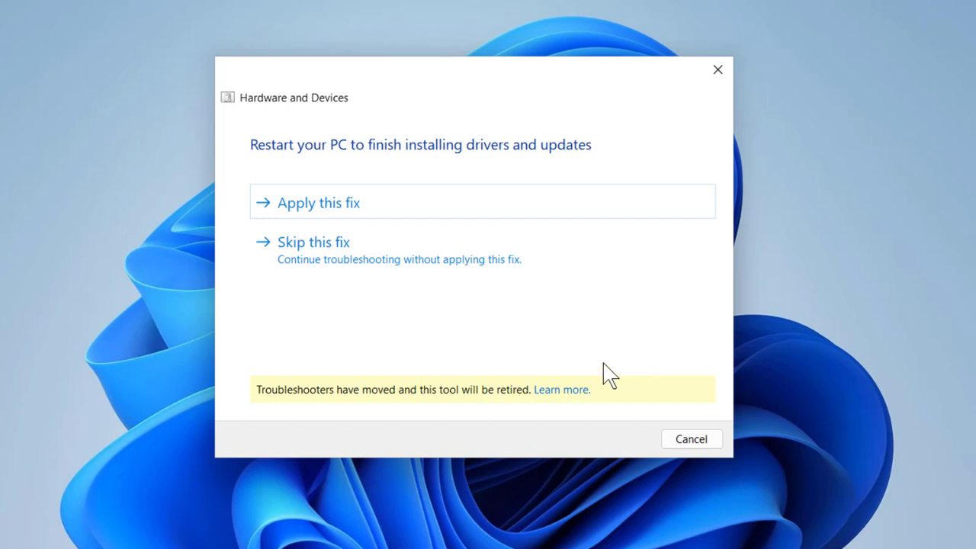
left_click(335, 216)
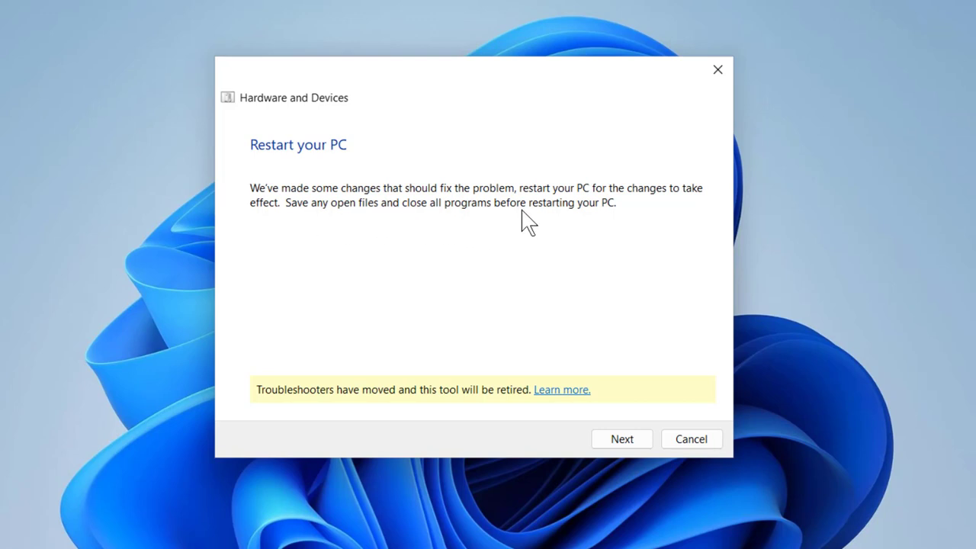
Step: Enable automatic checking for the newest drivers on Windows Update and finish the troubleshooter, reporting the problem as fixed
left_click(627, 445)
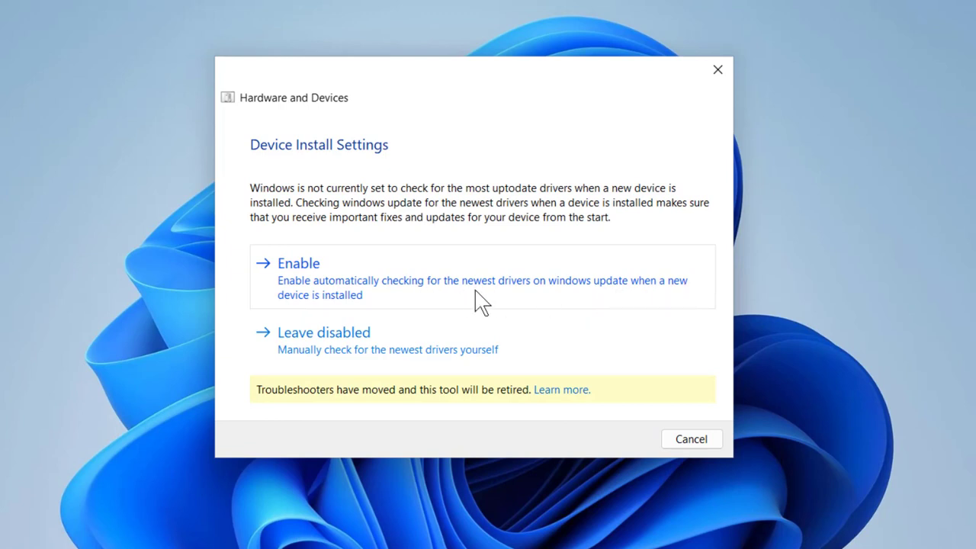
left_click(375, 281)
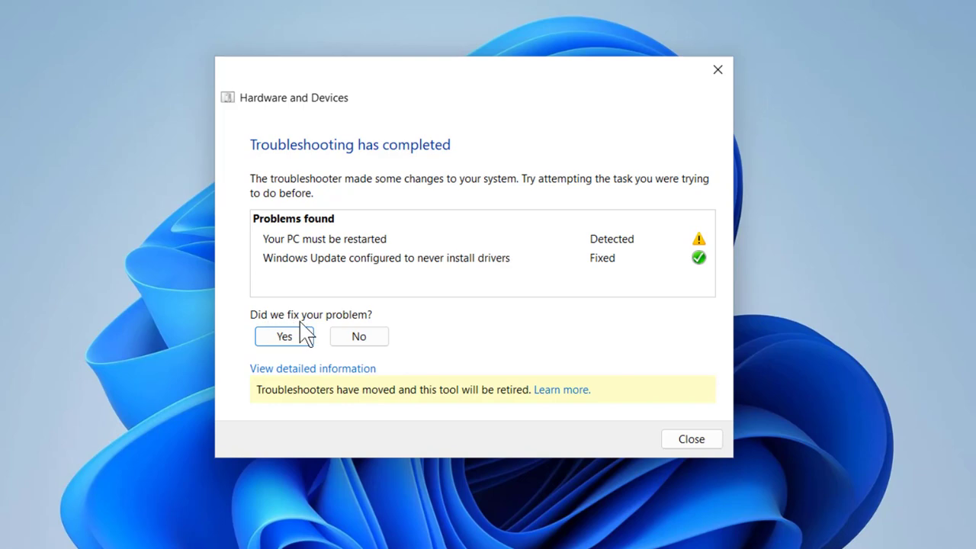
left_click(307, 340)
left_click(403, 342)
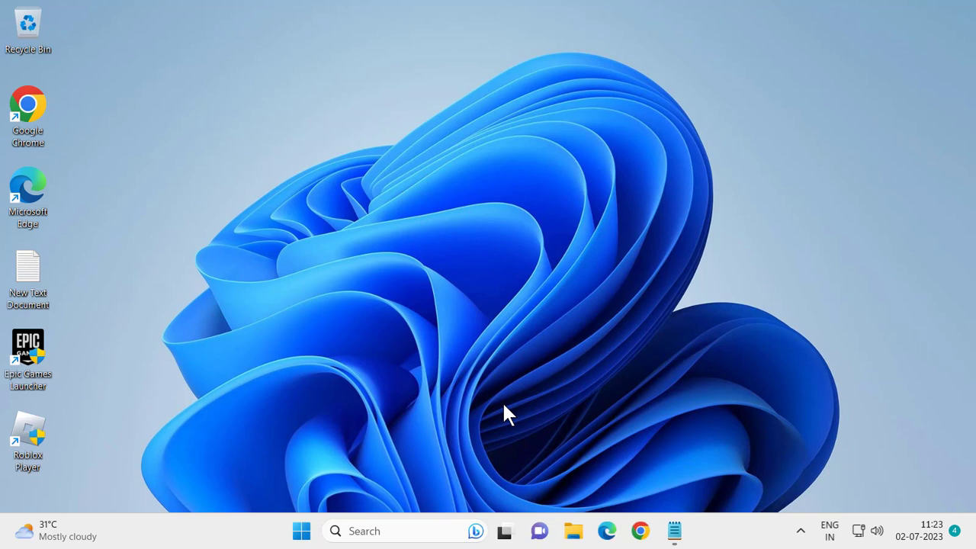
Step: Search Windows for the device management tool and open Device Manager
left_click(425, 531)
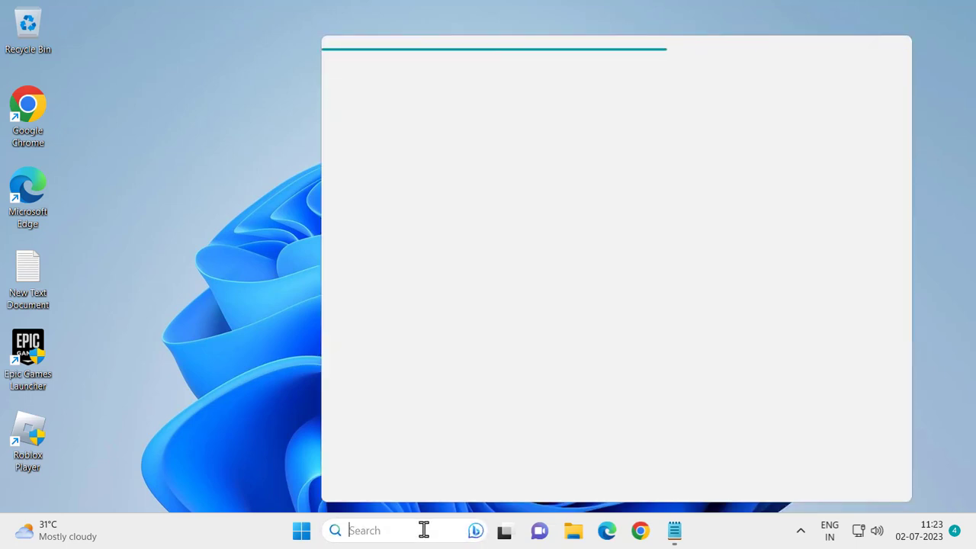
type("div")
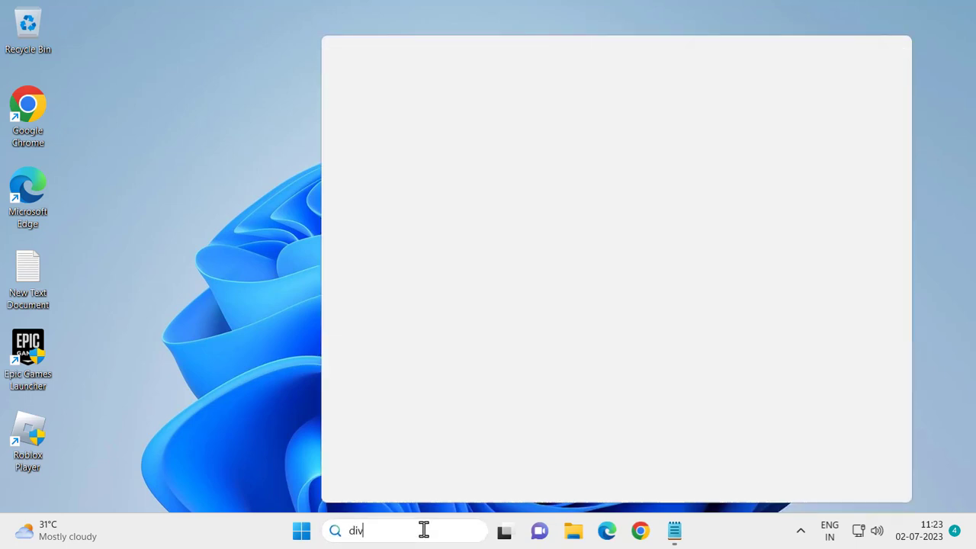
key("BackSpace")
key("BackSpace")
type("evic")
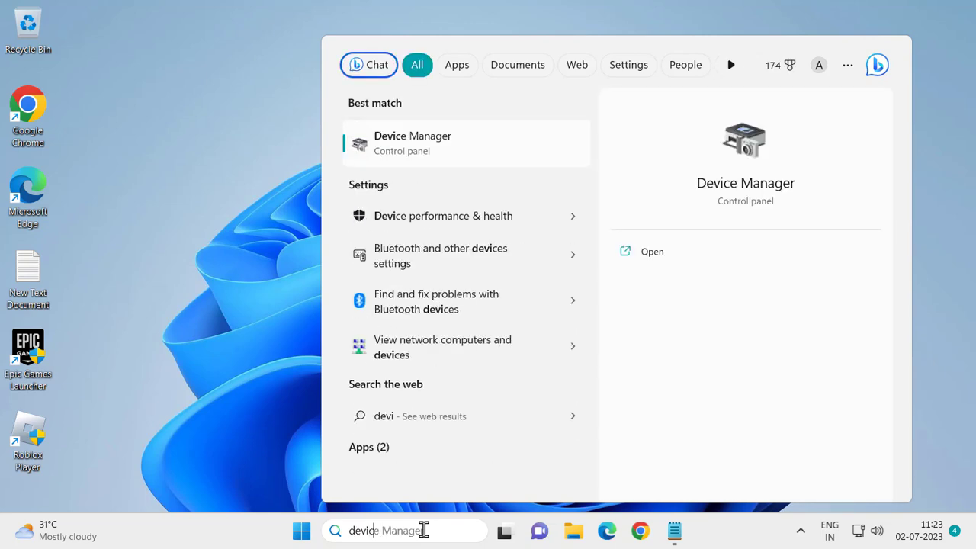
left_click(646, 261)
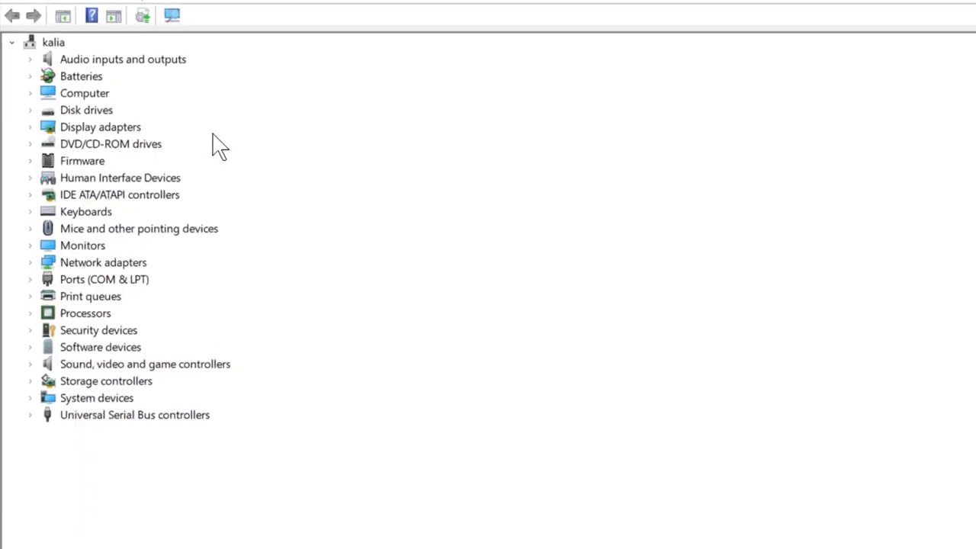
Step: Update the driver of the VMware SVGA 3D display adapter by searching automatically for drivers
left_click(145, 122)
left_click(34, 122)
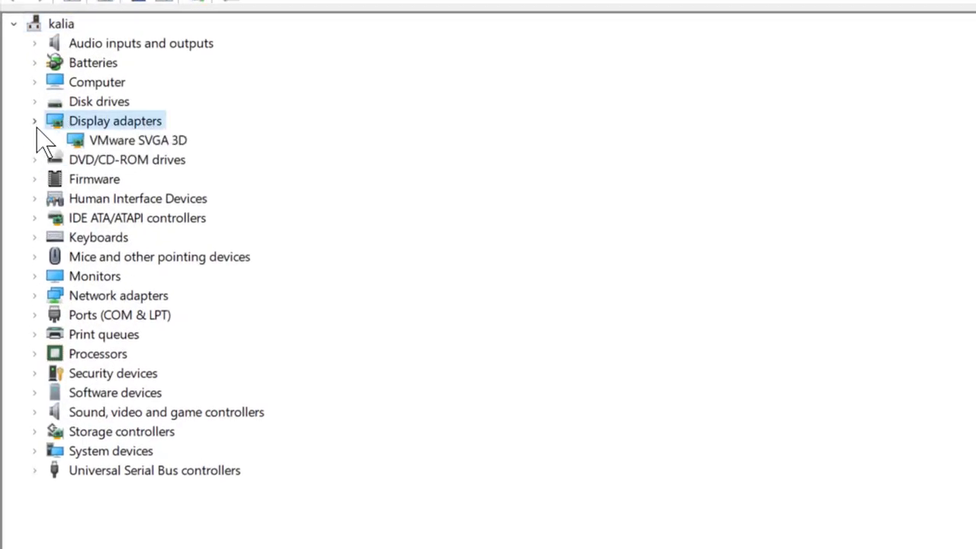
left_click(116, 142)
right_click(114, 145)
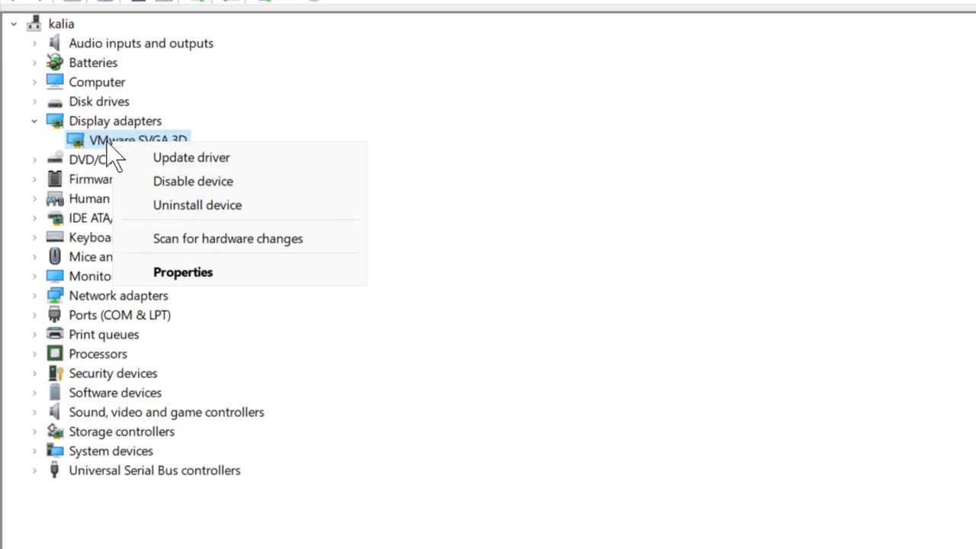
left_click(142, 158)
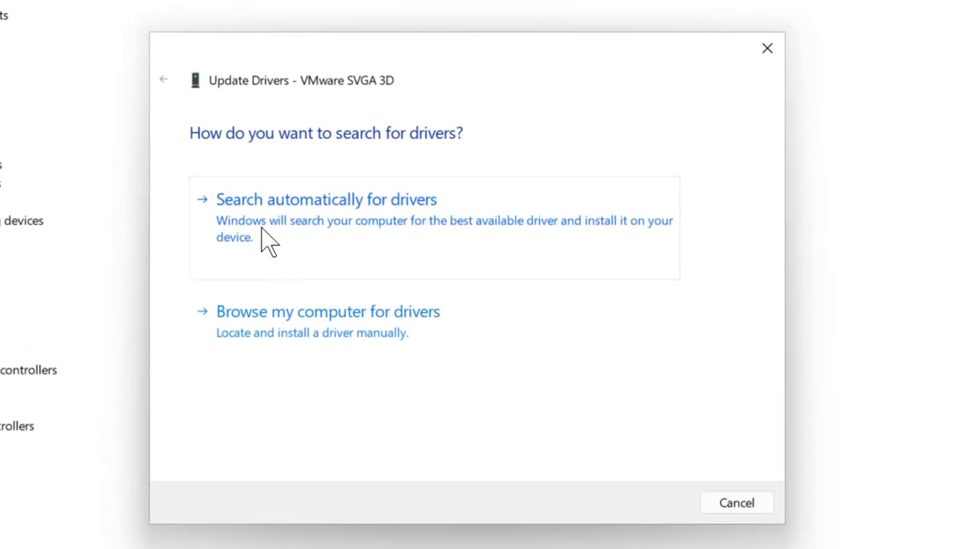
left_click(480, 226)
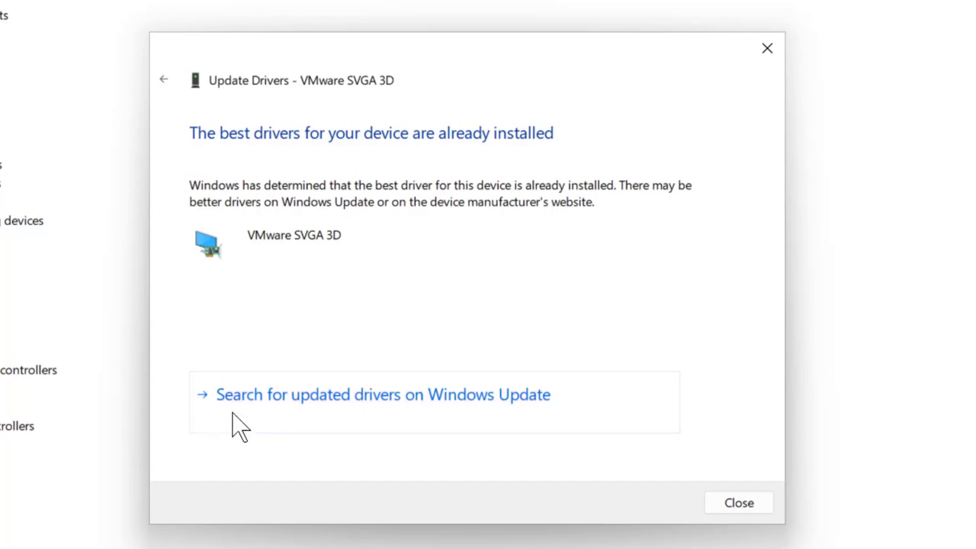
Step: Continue the driver search on Windows Update by checking for updates, and close Device Manager
left_click(440, 413)
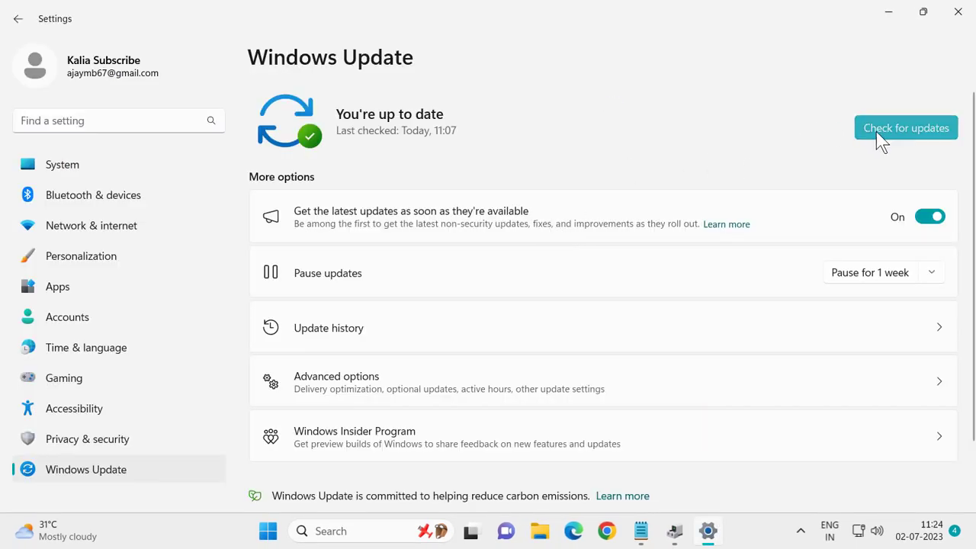
left_click(918, 135)
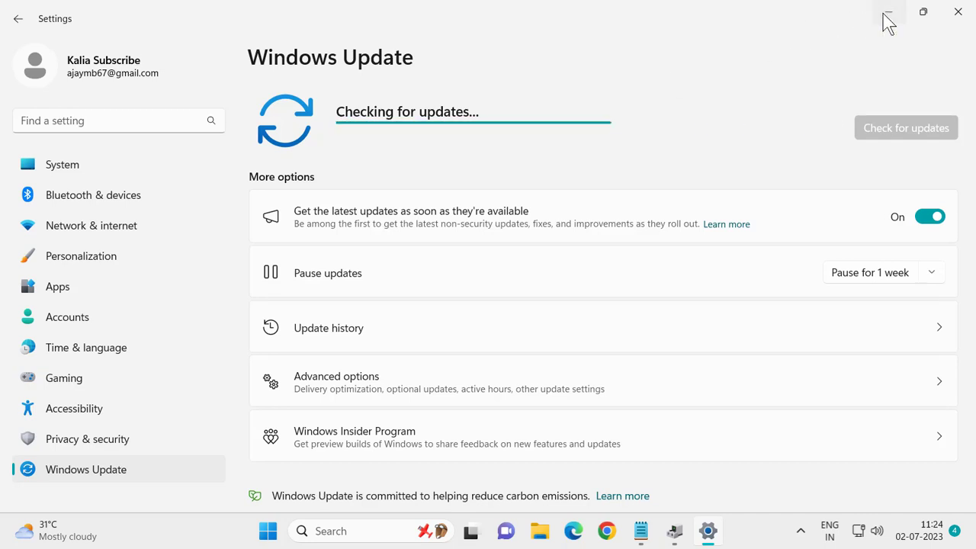
key("alt+Tab")
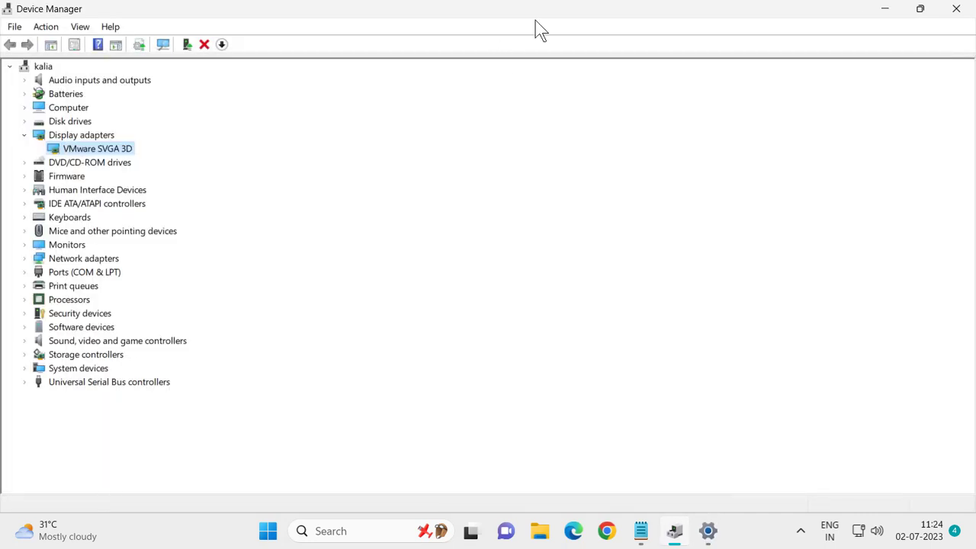
left_click(955, 9)
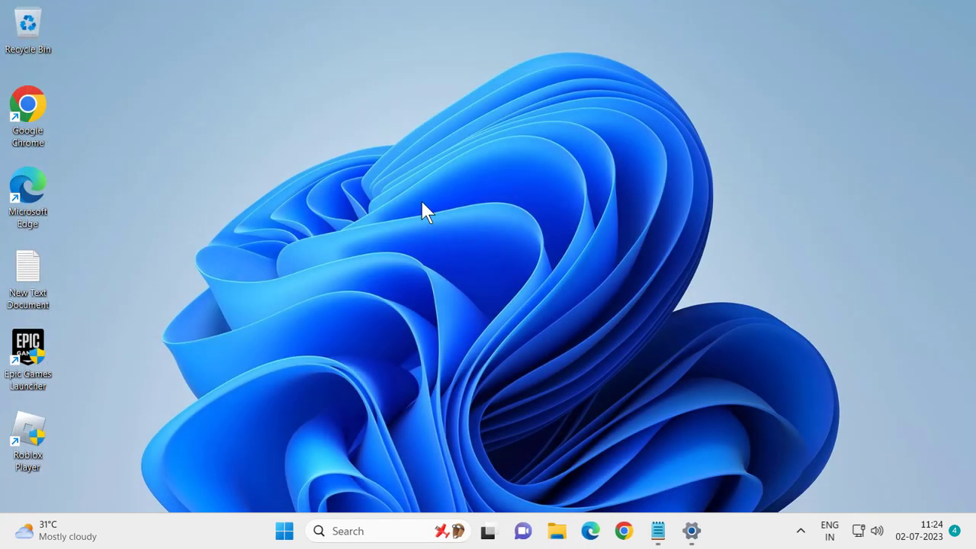